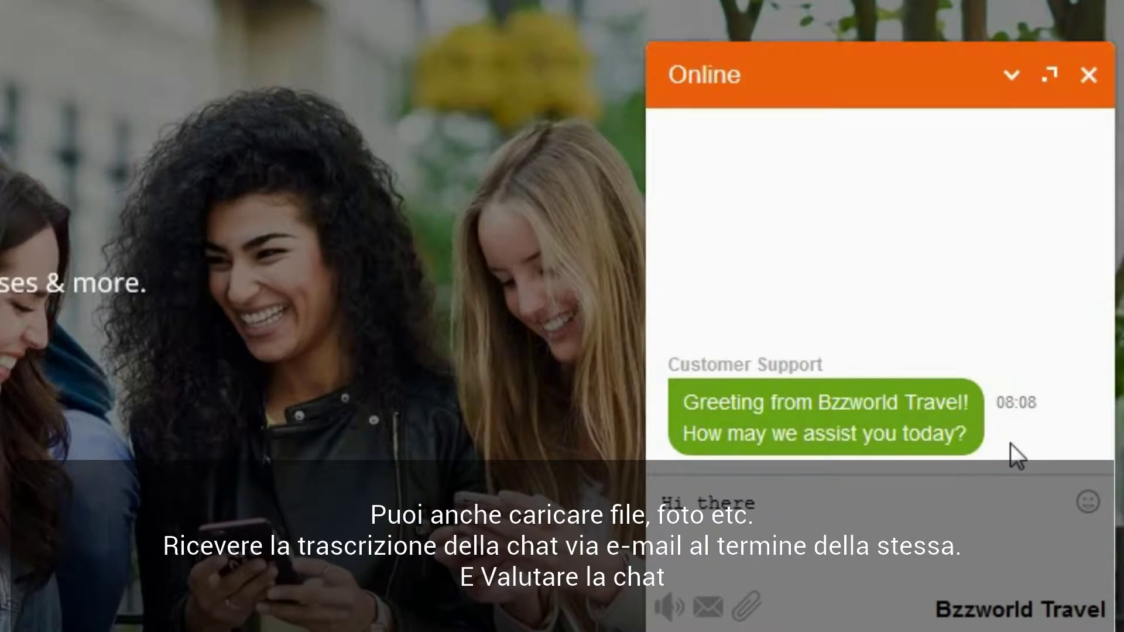
# Step: Ask live chat about Caribbean cruises, reply that it's for Christmas, and give the chat a thumbs-up
pyautogui.write('was wondering if you have Cruises in the Caribbean')
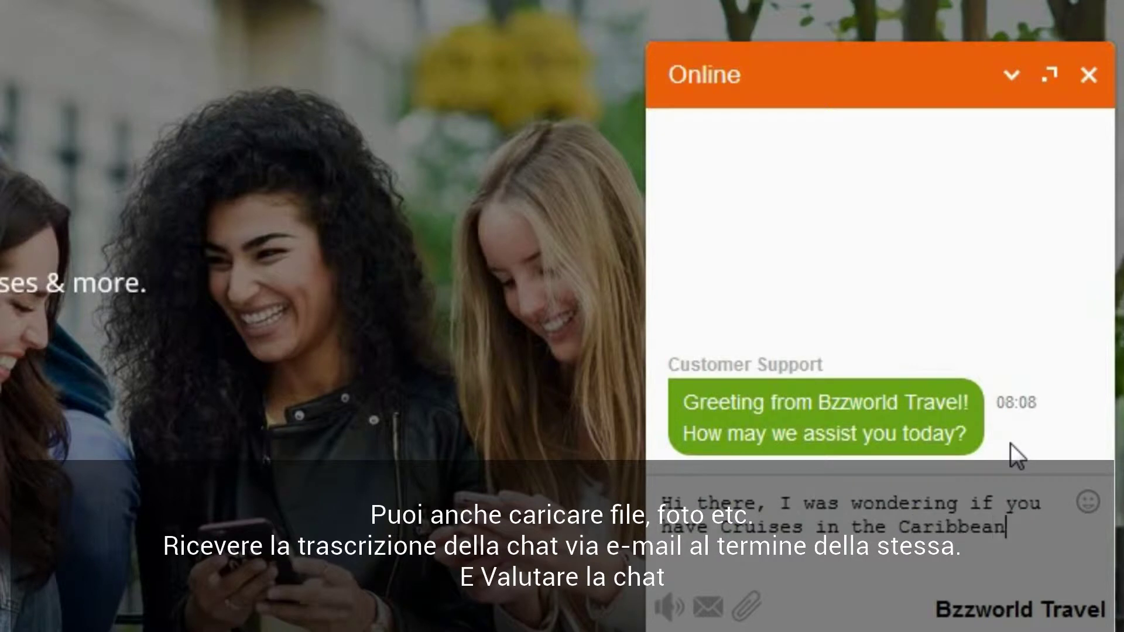
pyautogui.press('Return')
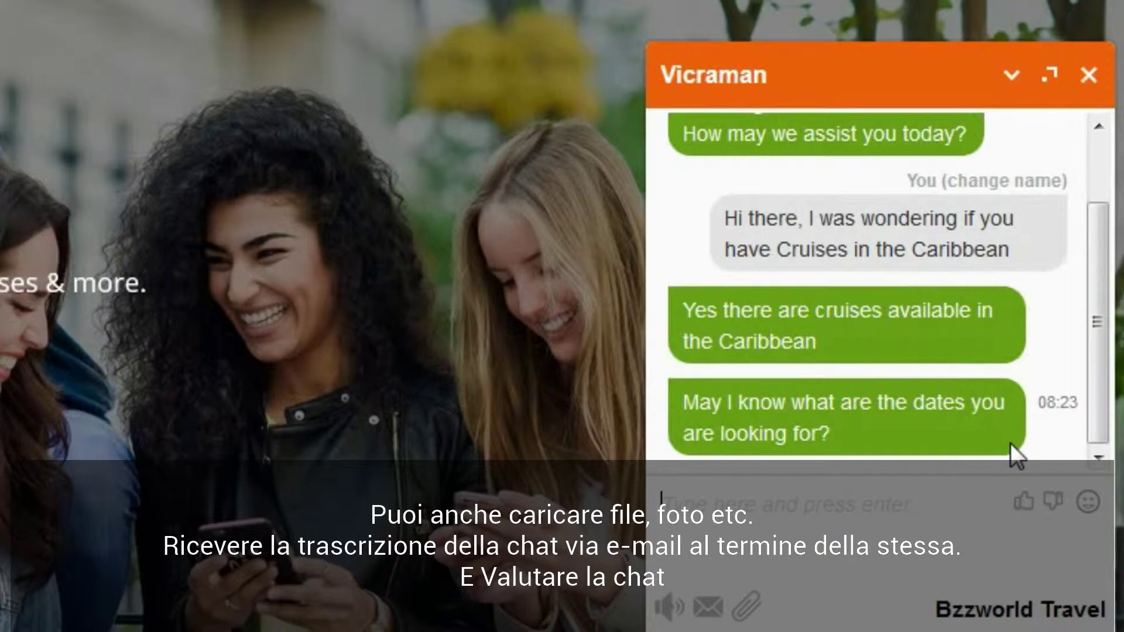
pyautogui.write('Sure')
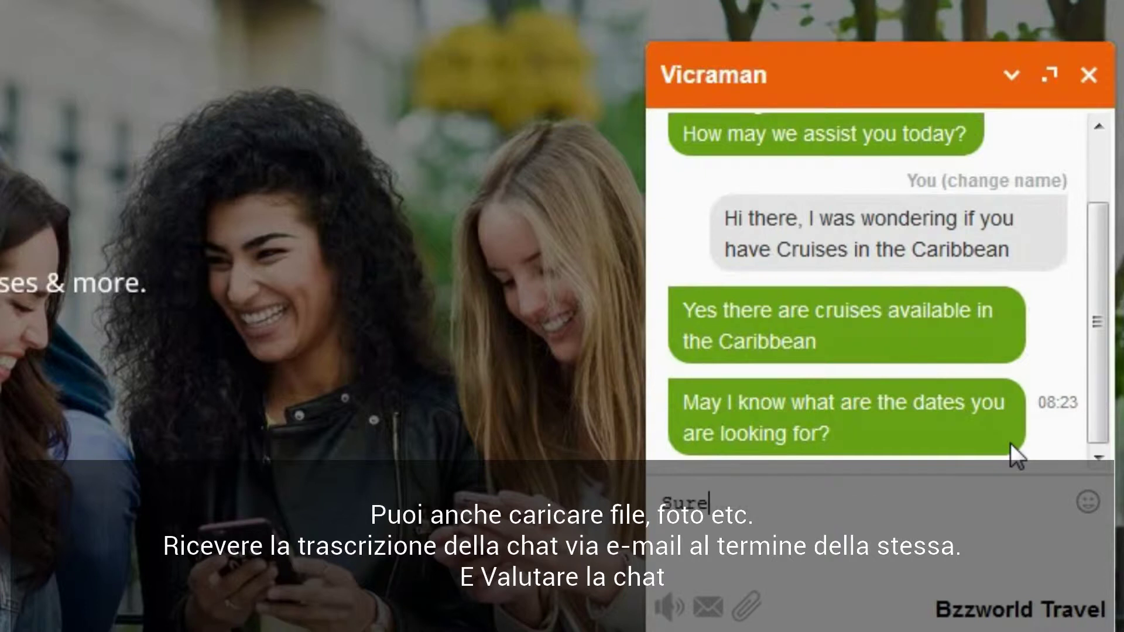
pyautogui.write(', that would be for Christmas')
pyautogui.press('Return')
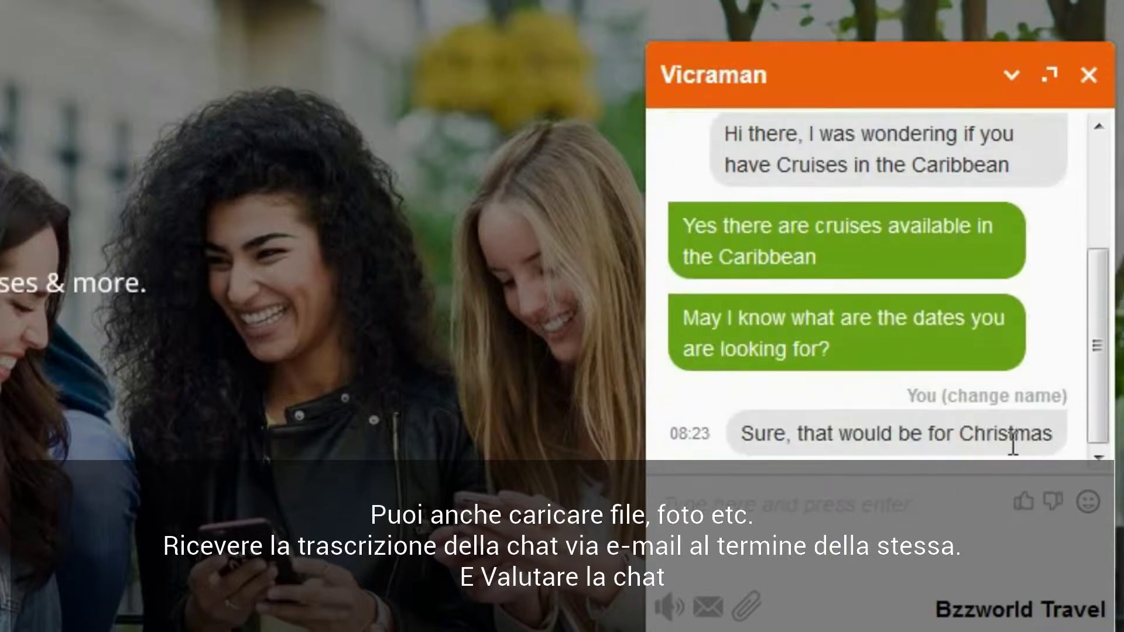
pyautogui.click(1024, 501)
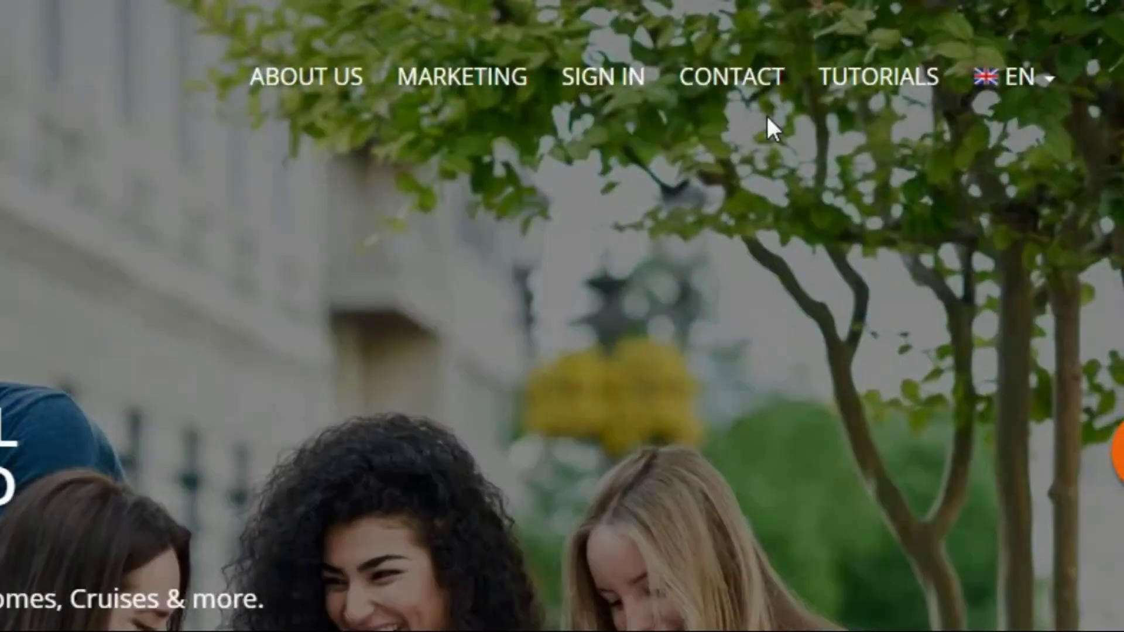
# Step: On the Contact page, fill in the sender's name, e-mail address and phone number
pyautogui.click(850, 69)
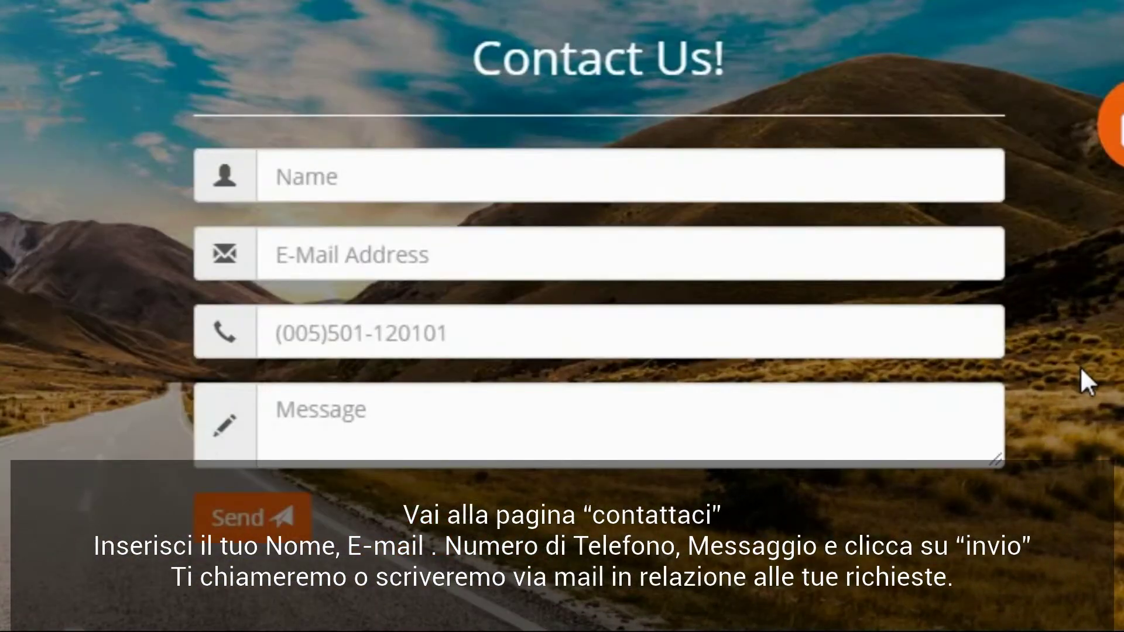
pyautogui.click(467, 171)
pyautogui.write('John')
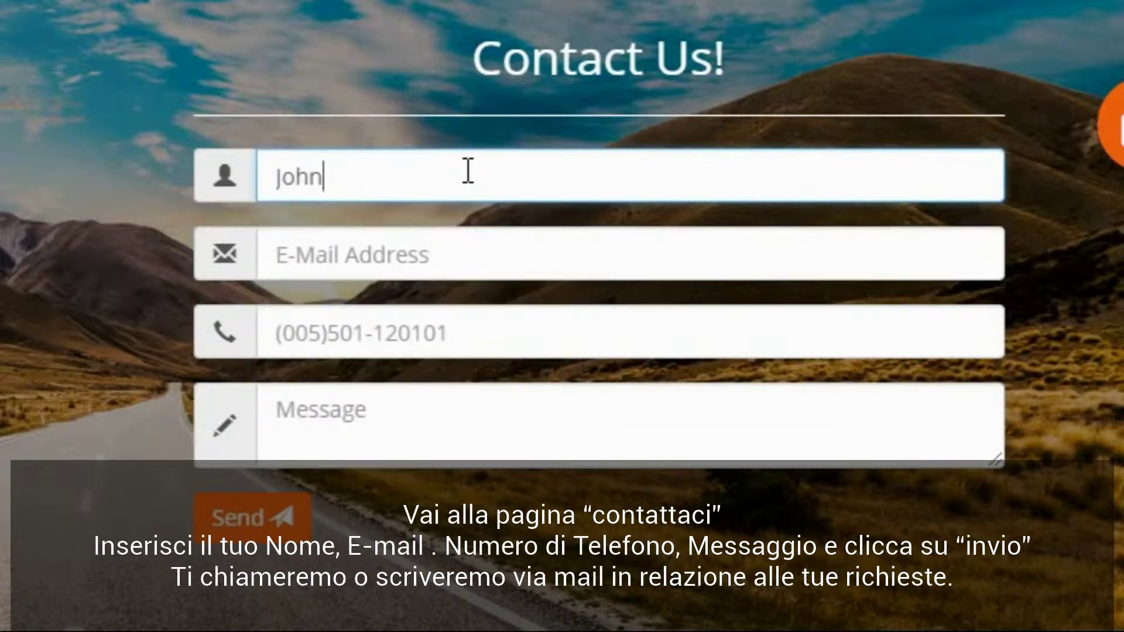
pyautogui.write(' Doe')
pyautogui.press('Tab')
pyautogui.press('Tab')
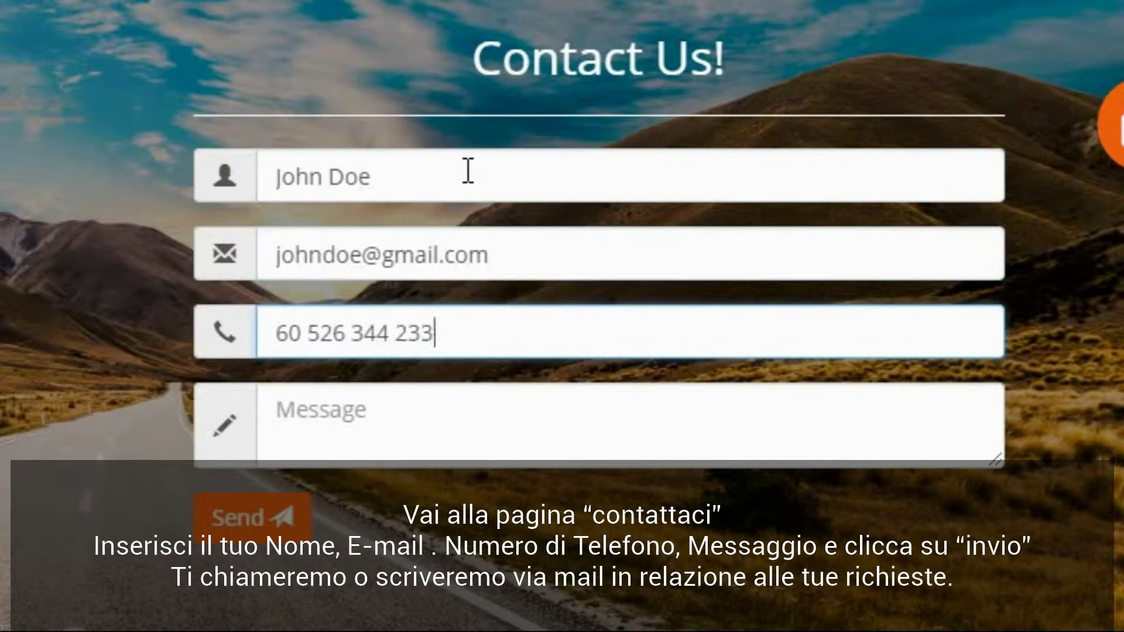
# Step: Write a message asking for the best offers on a trip to Cancun, Mexico, and send it
pyautogui.click(318, 427)
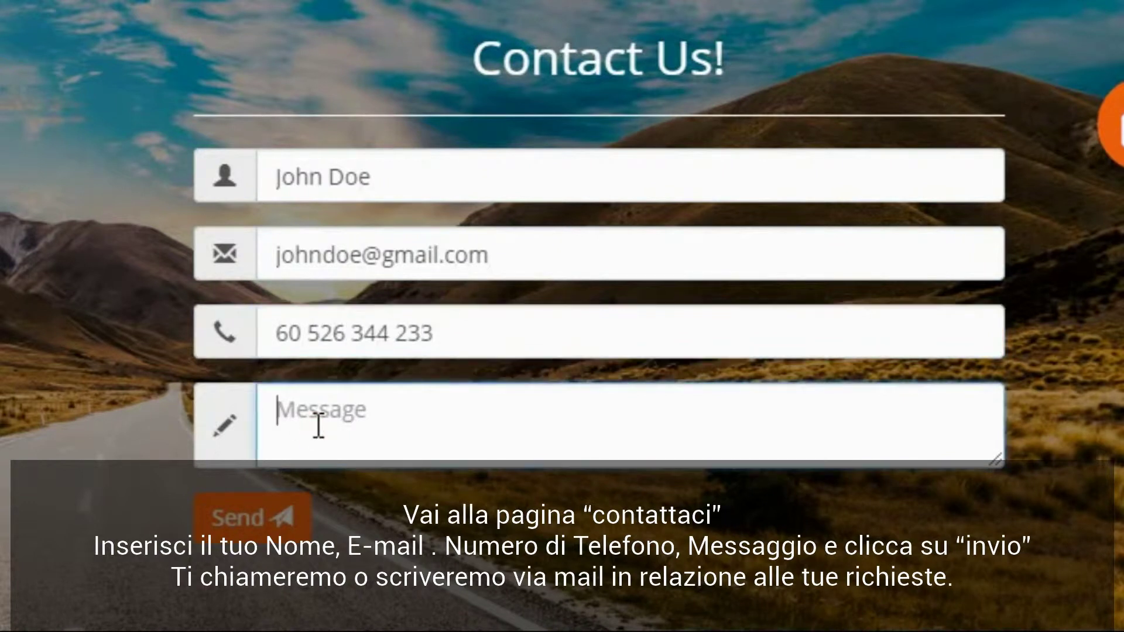
pyautogui.write('Hi There,')
pyautogui.press('Return')
pyautogui.press('Return')
pyautogui.write('I would like to know ')
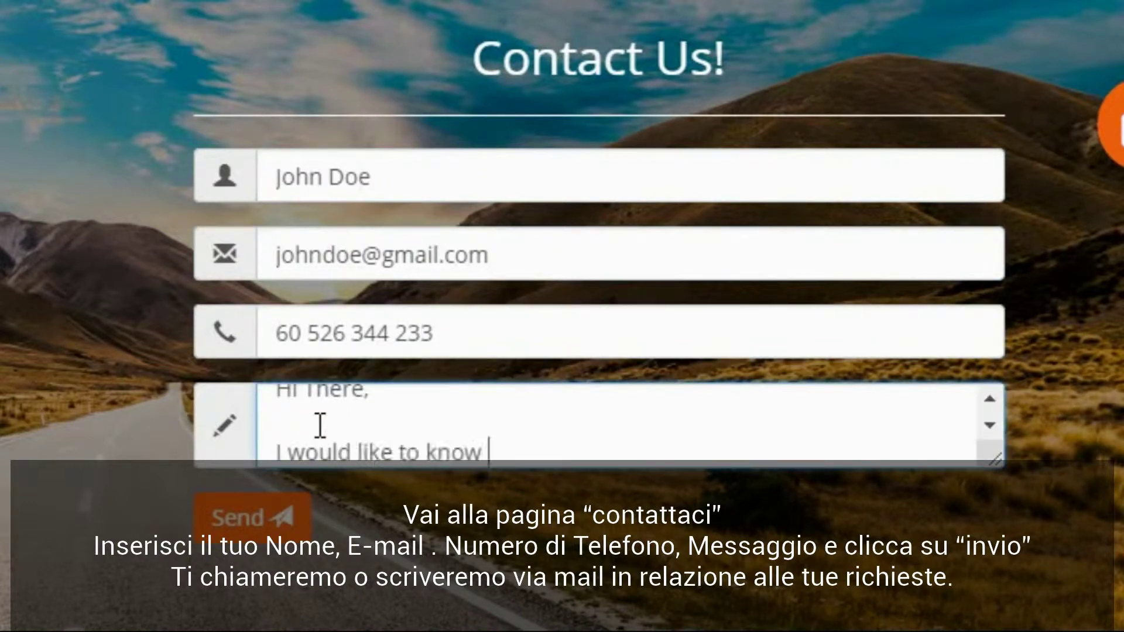
pyautogui.write('you best offers for a trip to Cancun, Mexico.')
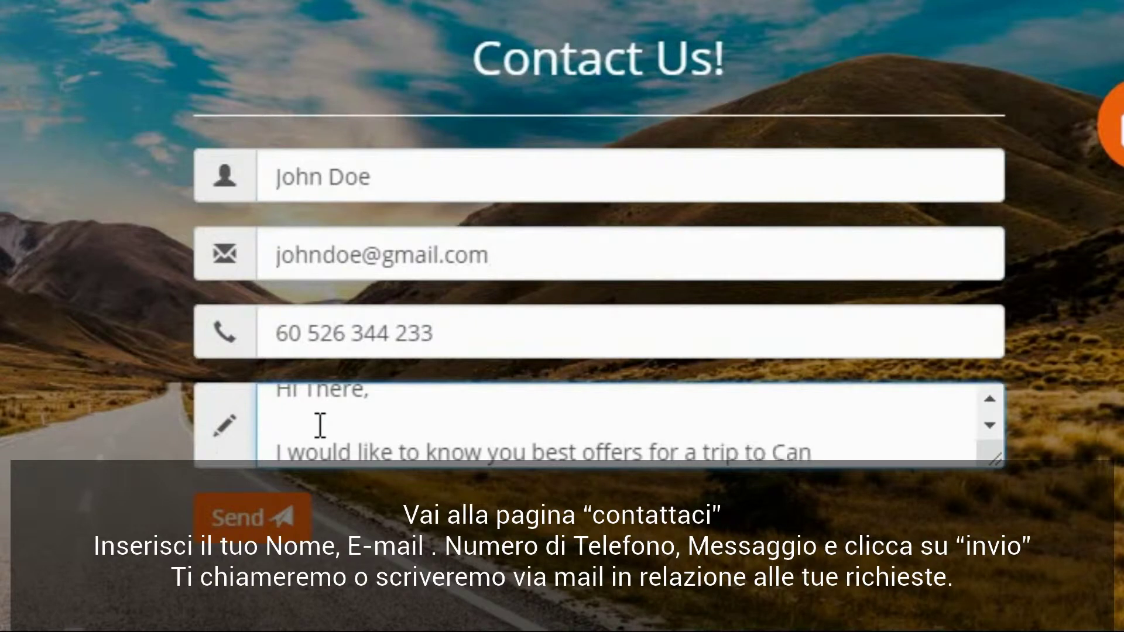
pyautogui.press('Return')
pyautogui.press('Return')
pyautogui.write('Many thanks')
pyautogui.press('Return')
pyautogui.write('John do')
pyautogui.click(230, 529)
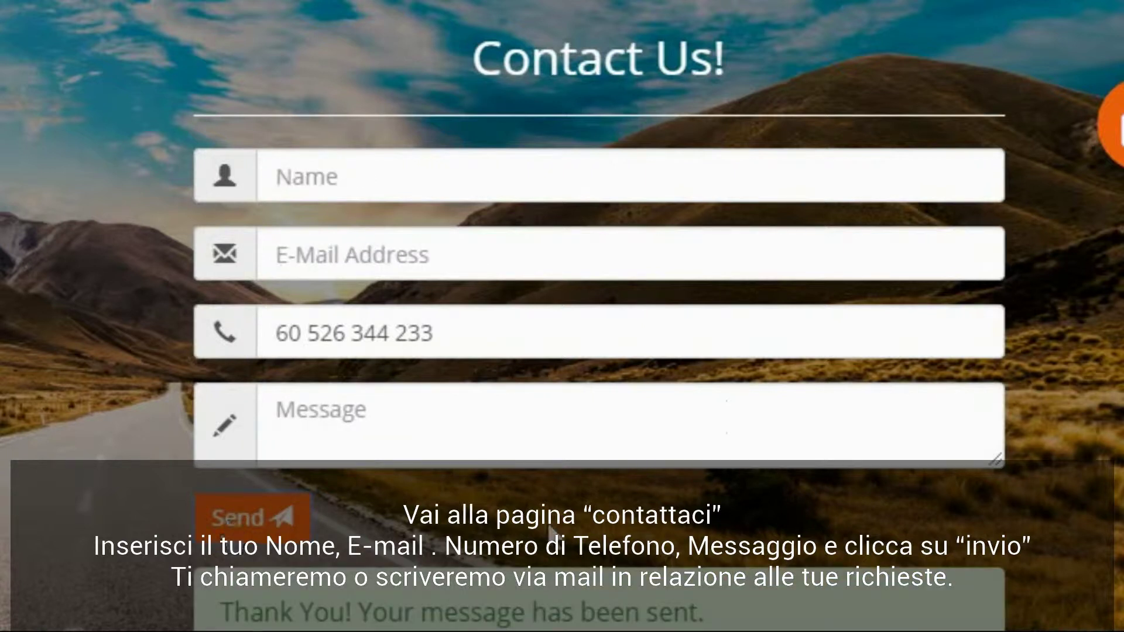
pyautogui.scroll(-3, 1035, 491)
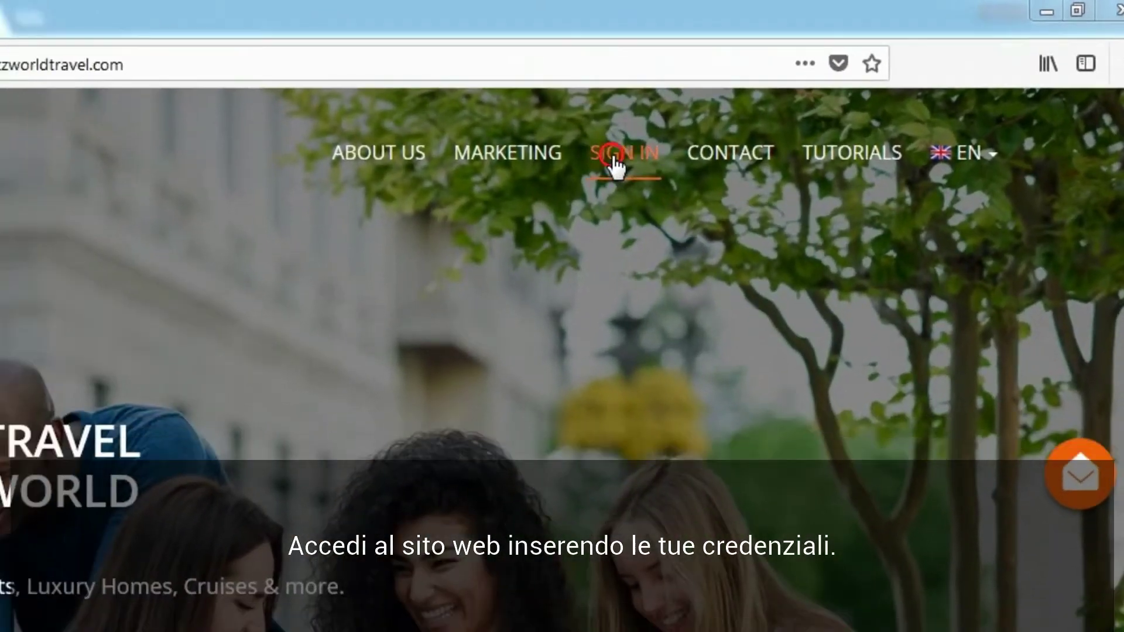
# Step: Sign in as a DISTRIBUTOR with the member's username and password
pyautogui.click(554, 173)
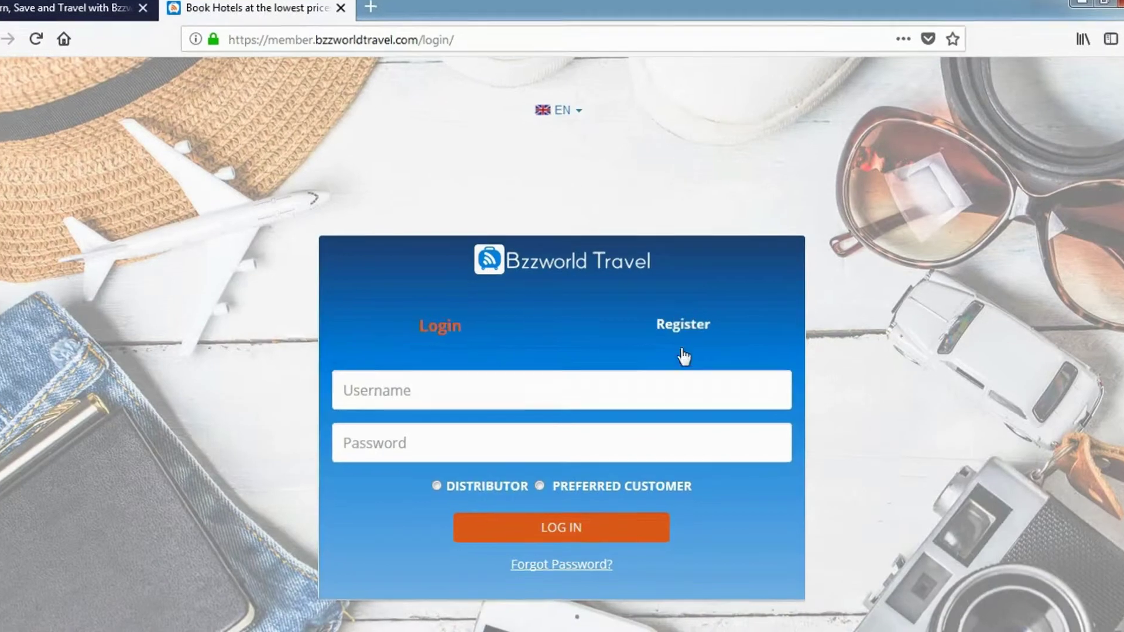
pyautogui.click(612, 437)
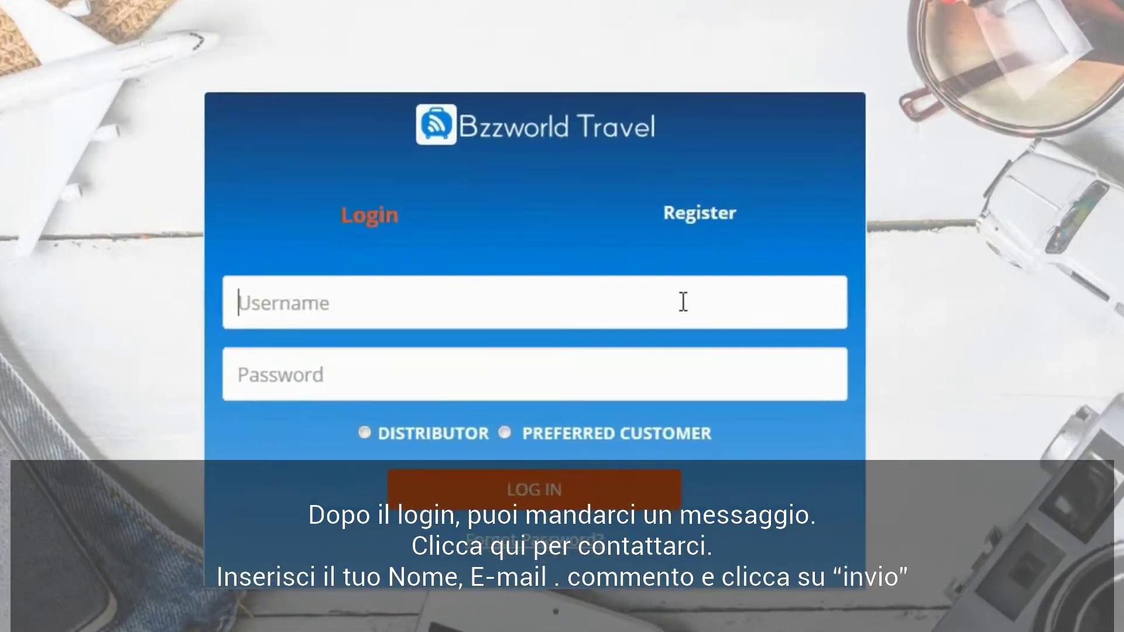
pyautogui.write('VN')
pyautogui.press('Tab')
pyautogui.write('••')
pyautogui.click(364, 433)
pyautogui.click(469, 490)
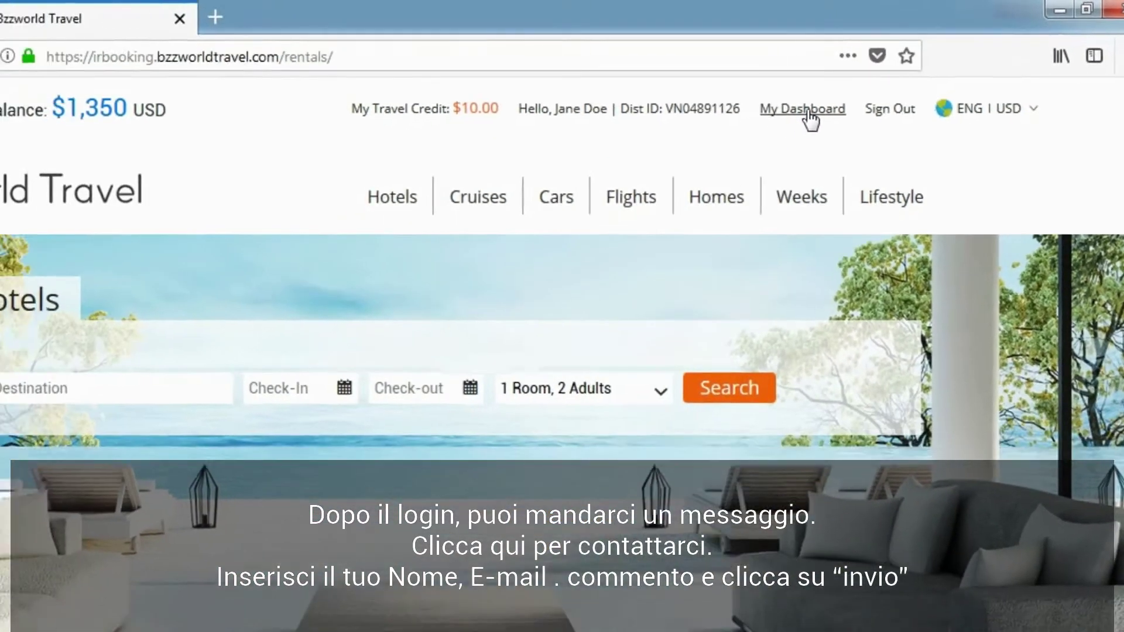
# Step: From My Dashboard, open Contact Us and the 'I was not able to find the answer' message form
pyautogui.click(707, 144)
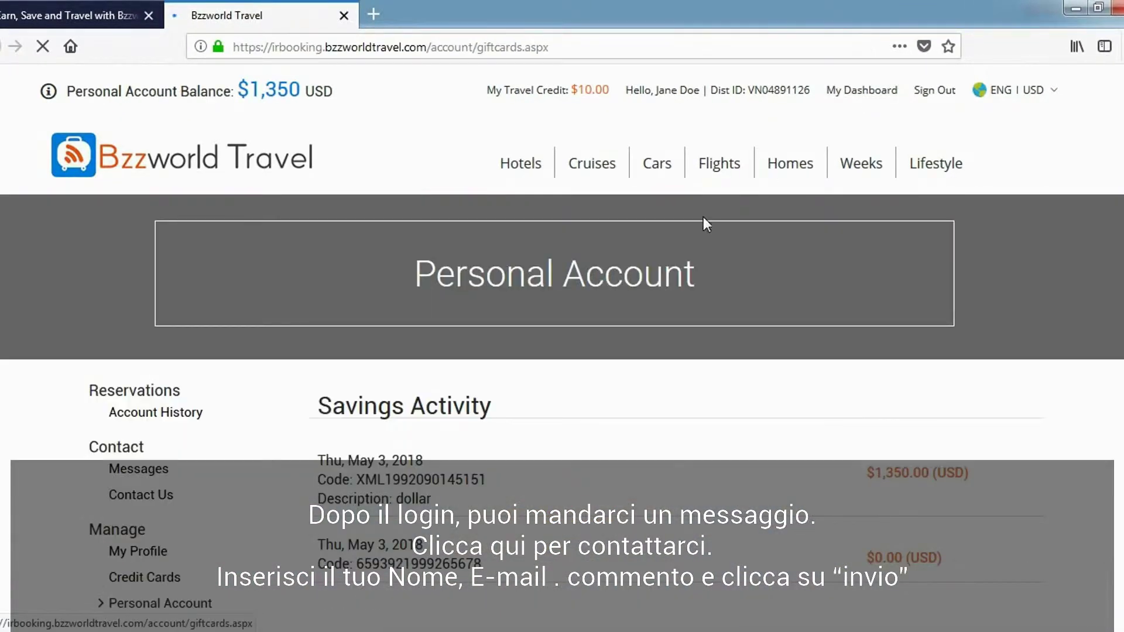
pyautogui.scroll(-5, 493, 392)
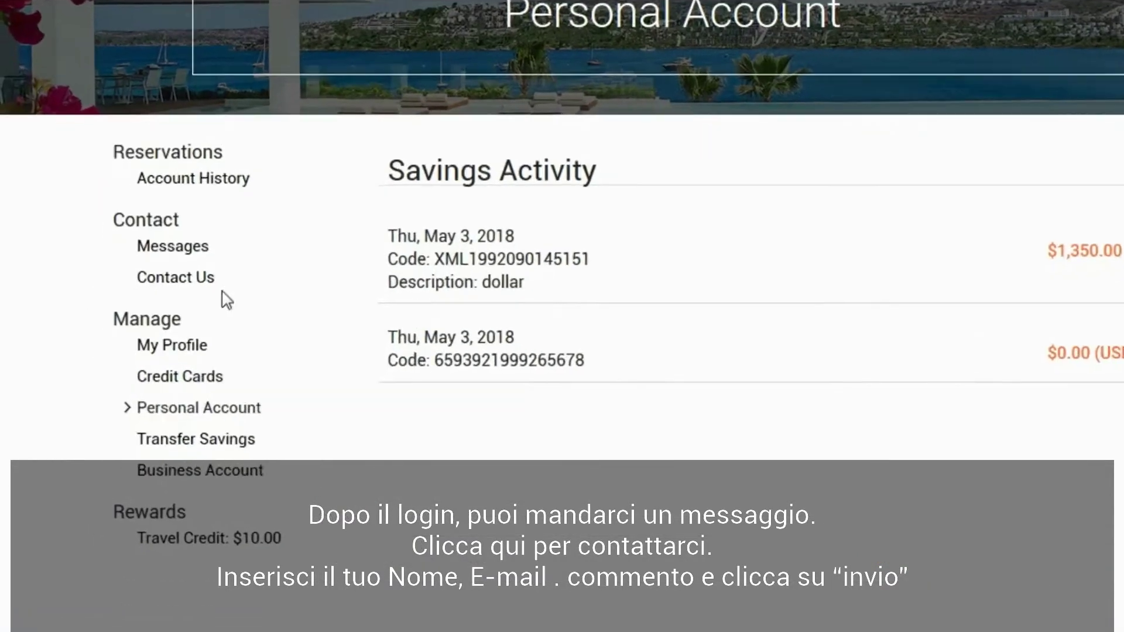
pyautogui.click(210, 258)
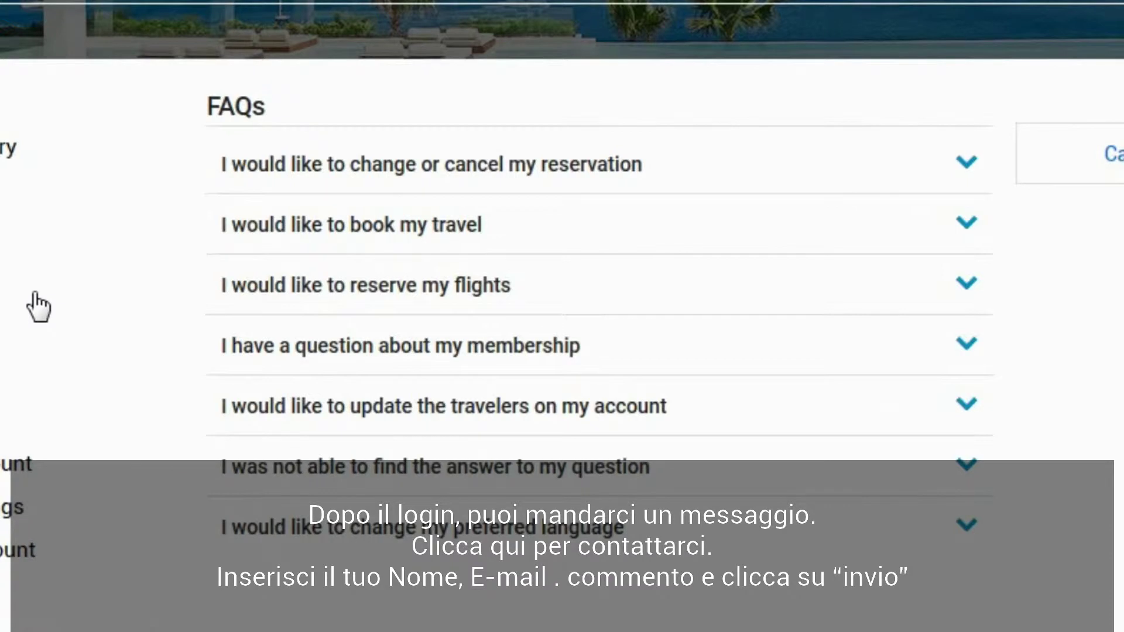
pyautogui.click(962, 471)
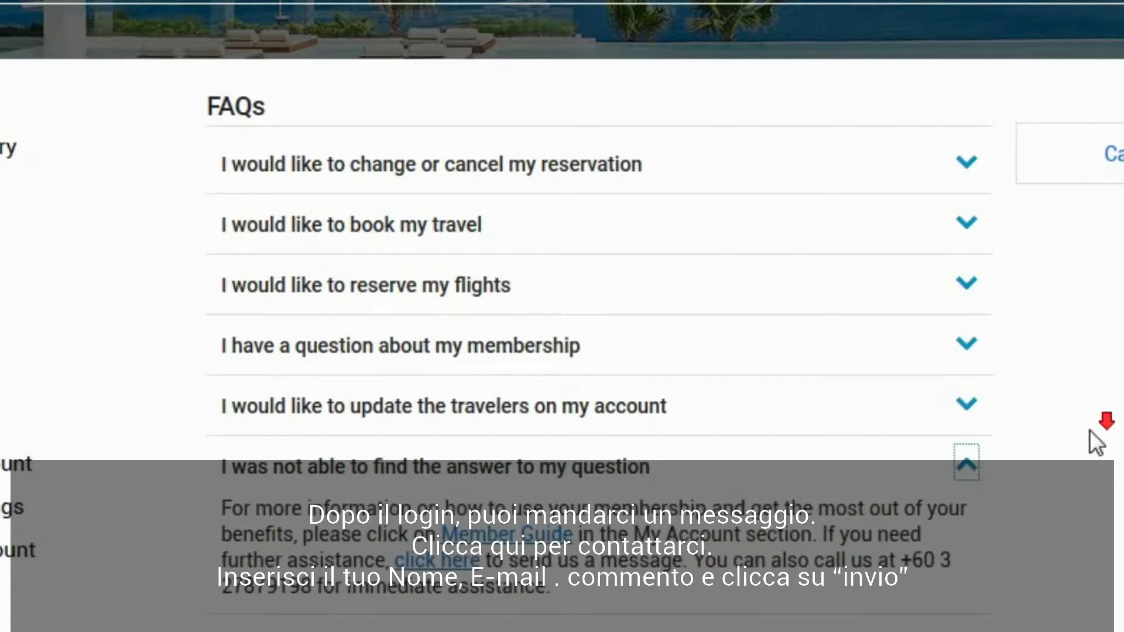
pyautogui.scroll(-2, 1096, 443)
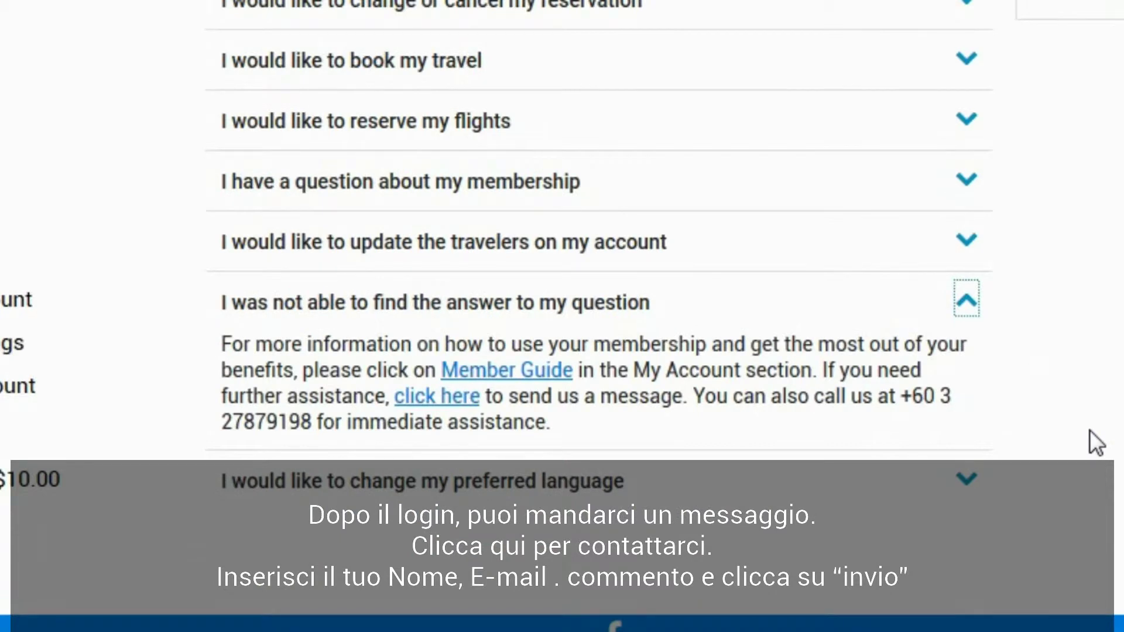
pyautogui.click(441, 393)
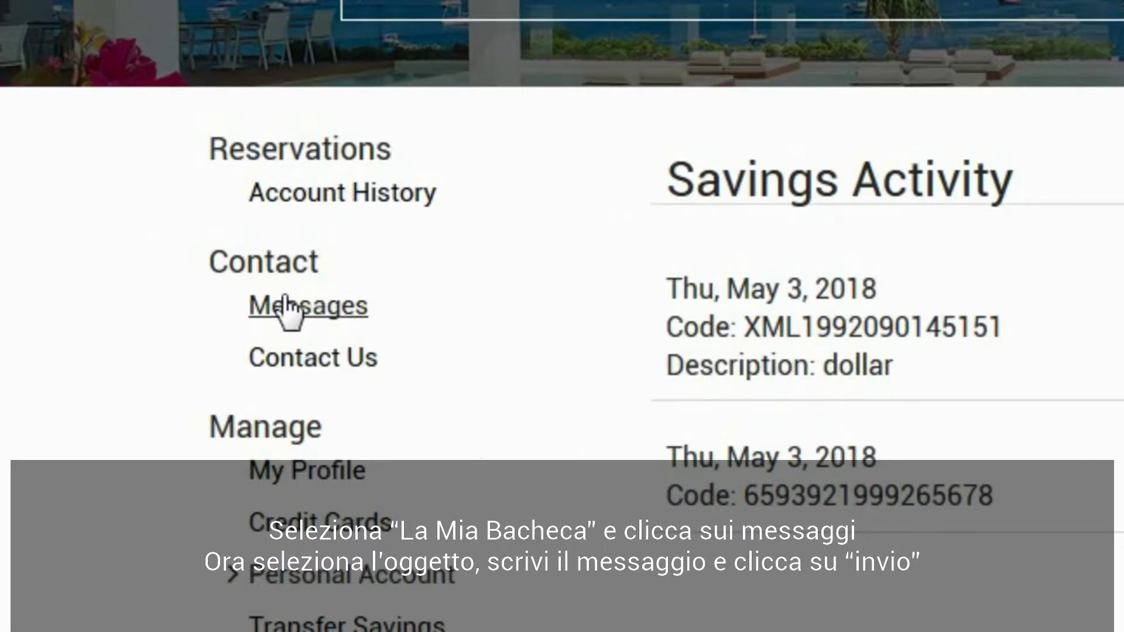
# Step: Start a new member message with subject 'Question About Booking A Vacation'
pyautogui.click(284, 301)
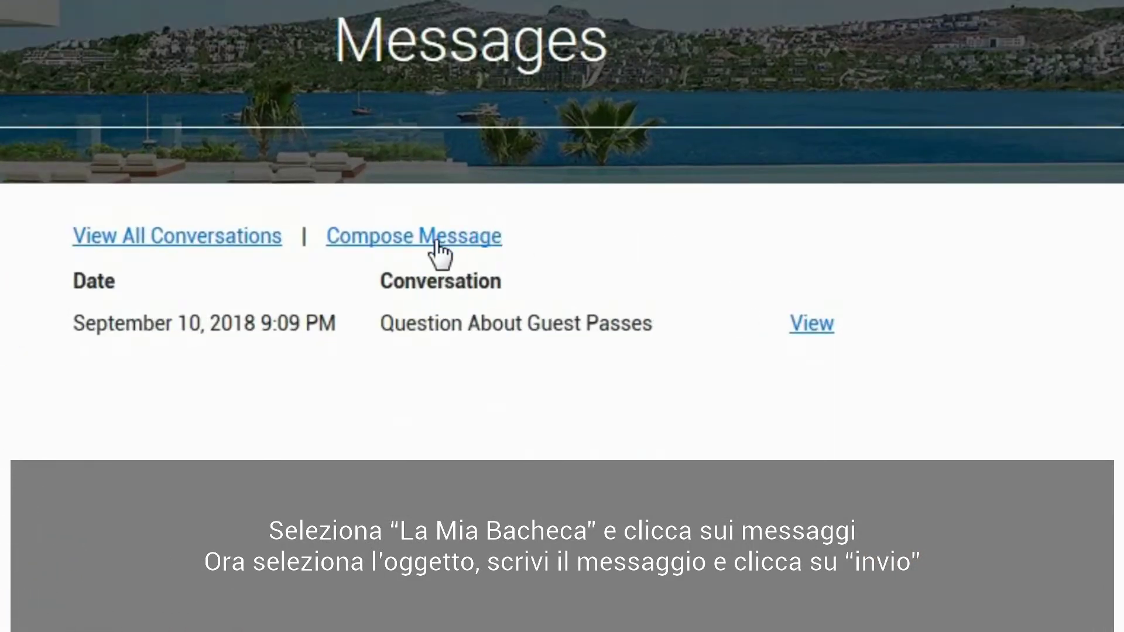
pyautogui.click(431, 237)
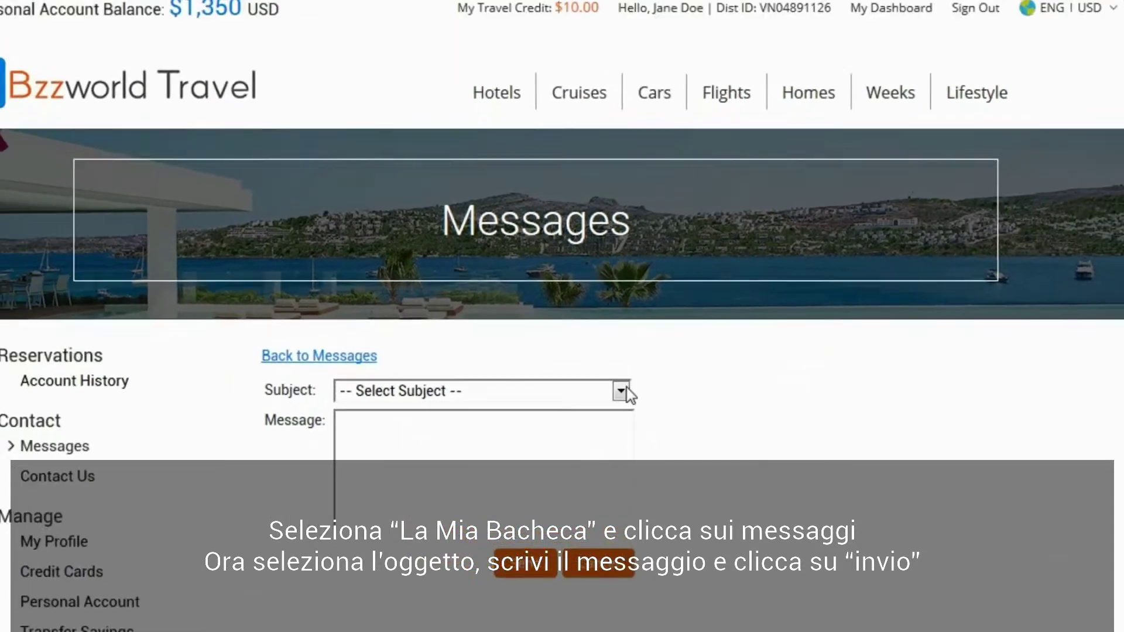
pyautogui.click(621, 391)
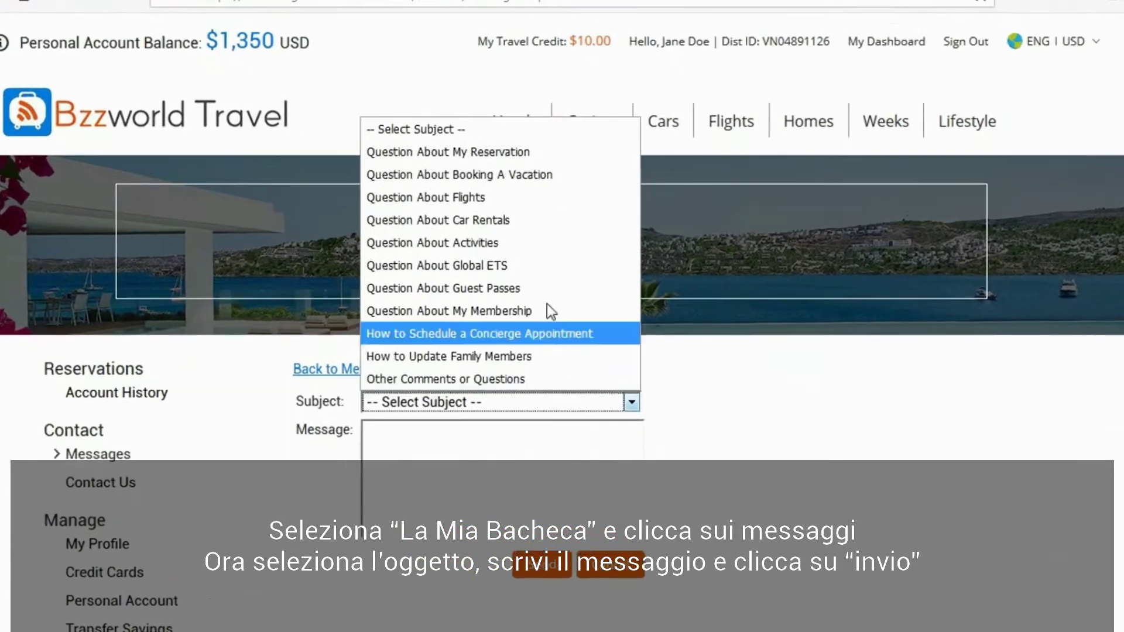
pyautogui.click(541, 130)
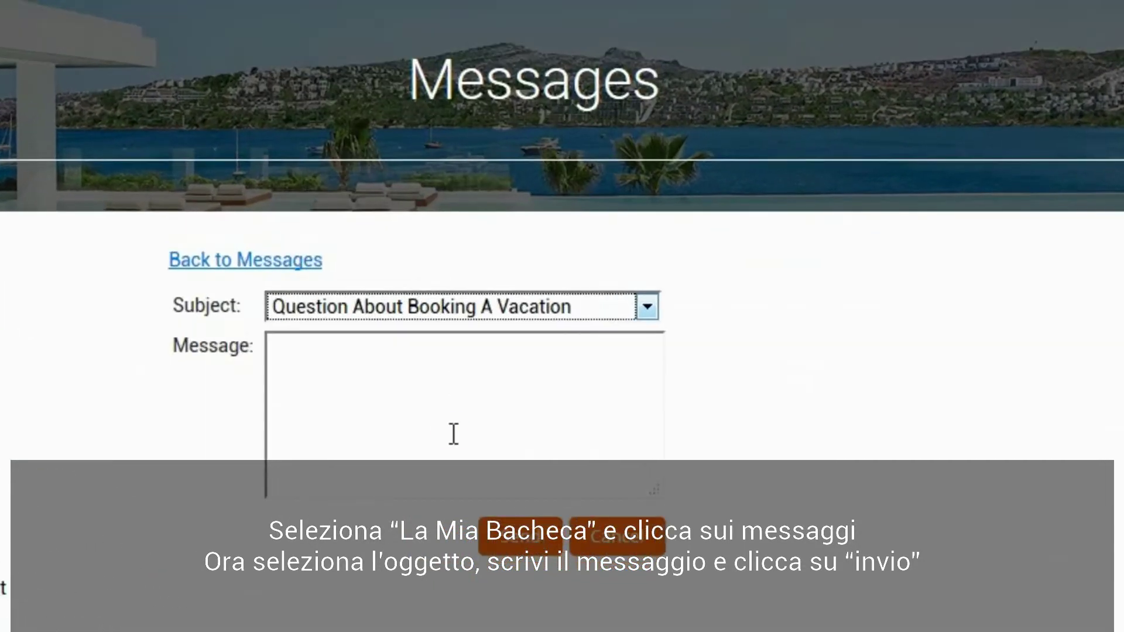
# Step: Write an enquiry about special Cancun trips over Christmas, send it, and view the sent message
pyautogui.click(454, 433)
pyautogui.write('Hello,')
pyautogui.press('Return')
pyautogui.press('Return')
pyautogui.write('I would')
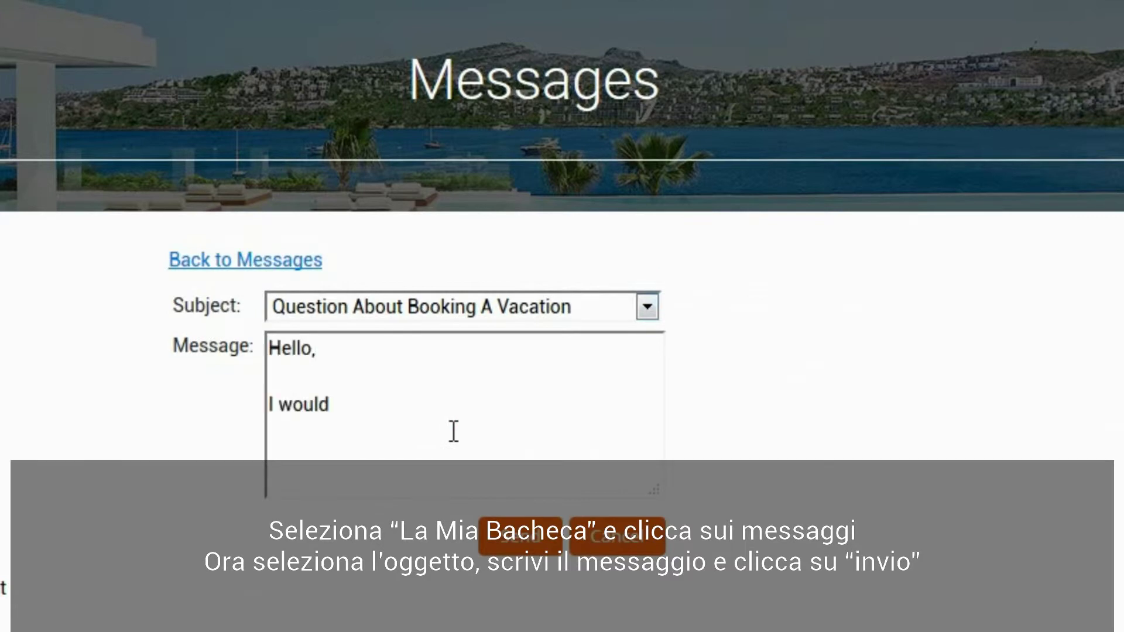
pyautogui.write(' like to know if you have any special trips')
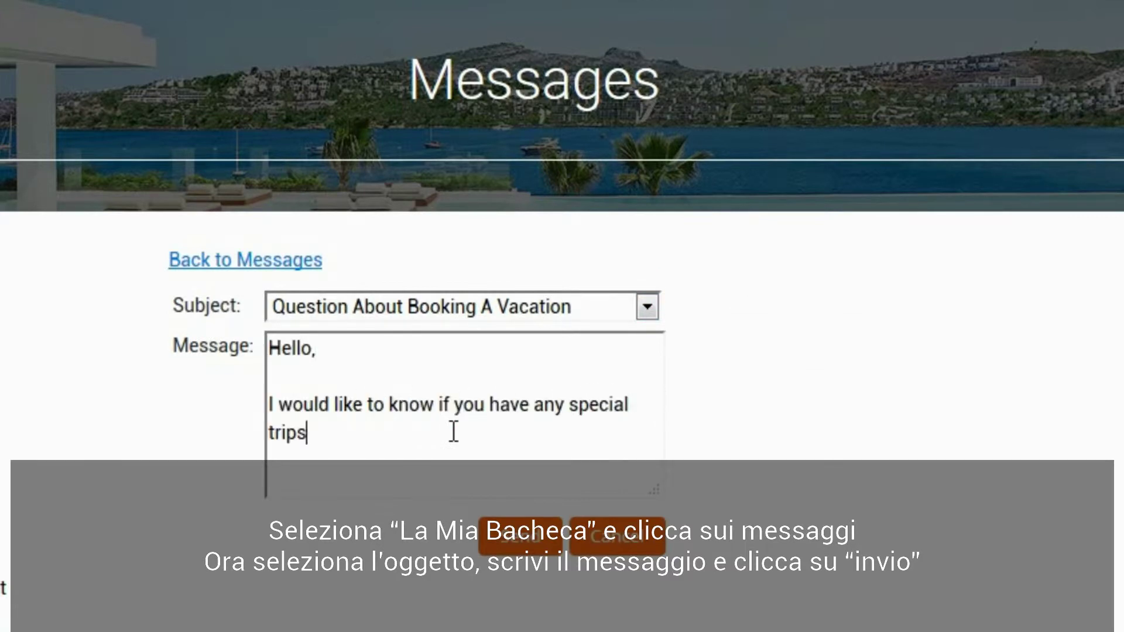
pyautogui.write(' to Cancun in Mexico for the C')
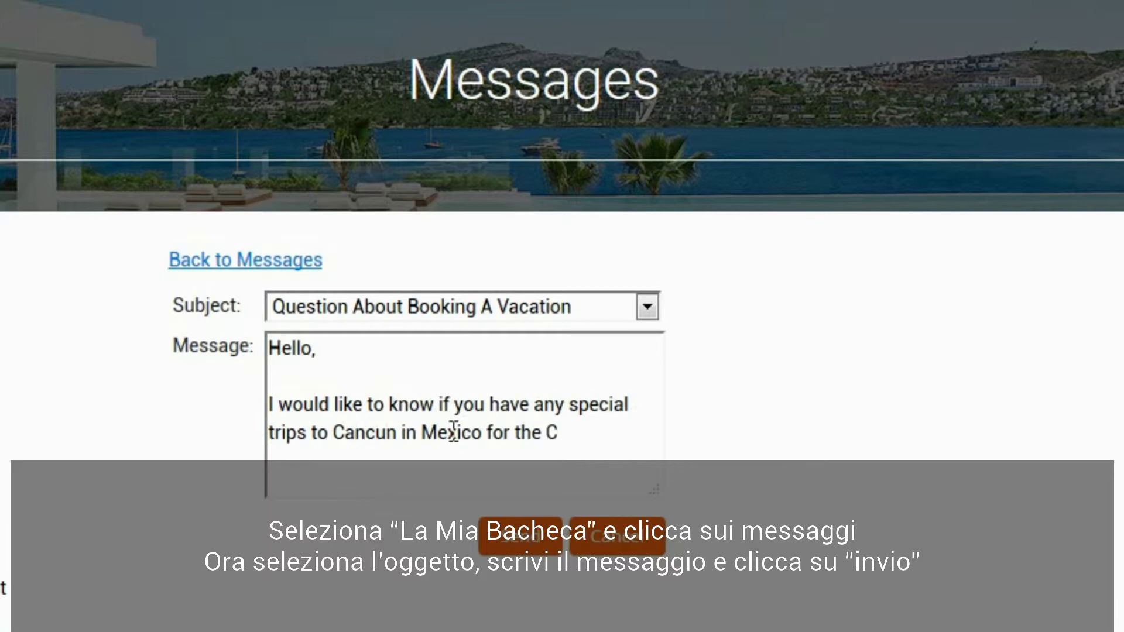
pyautogui.write('hristmas / New year period.')
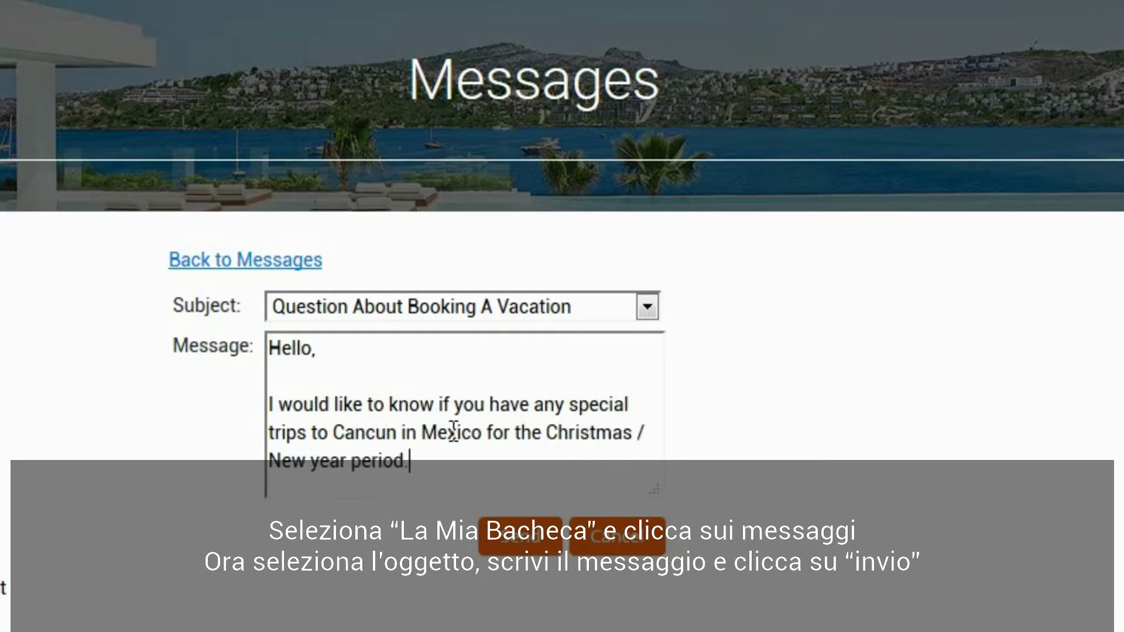
pyautogui.press('Return')
pyautogui.press('Return')
pyautogui.write('Many thanks')
pyautogui.press('Return')
pyautogui.write('Jane Doe')
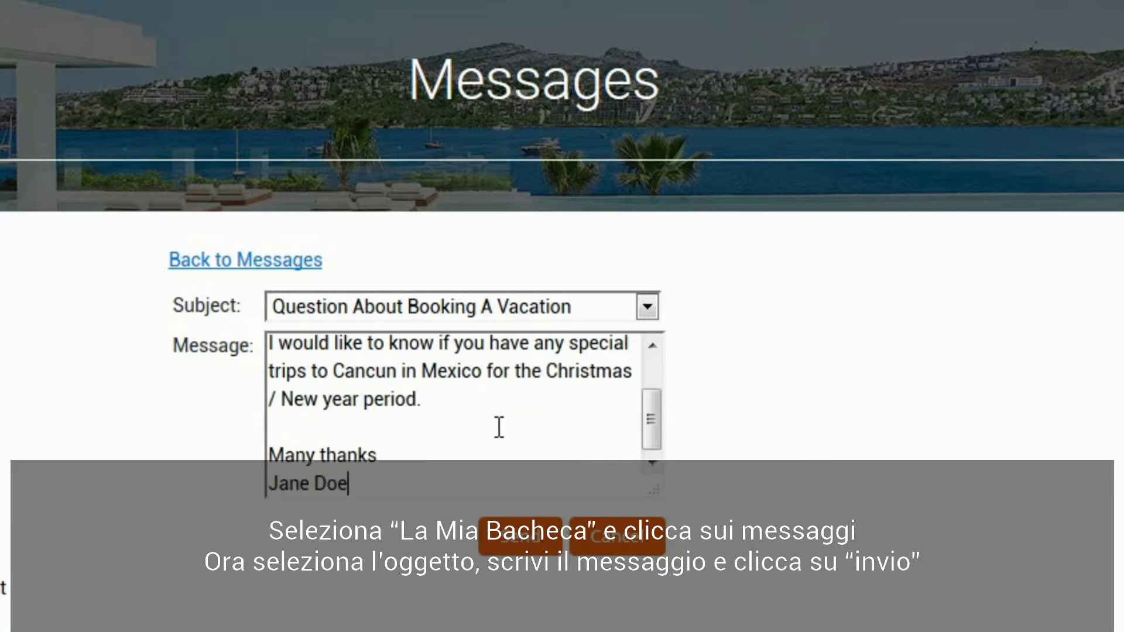
pyautogui.click(520, 536)
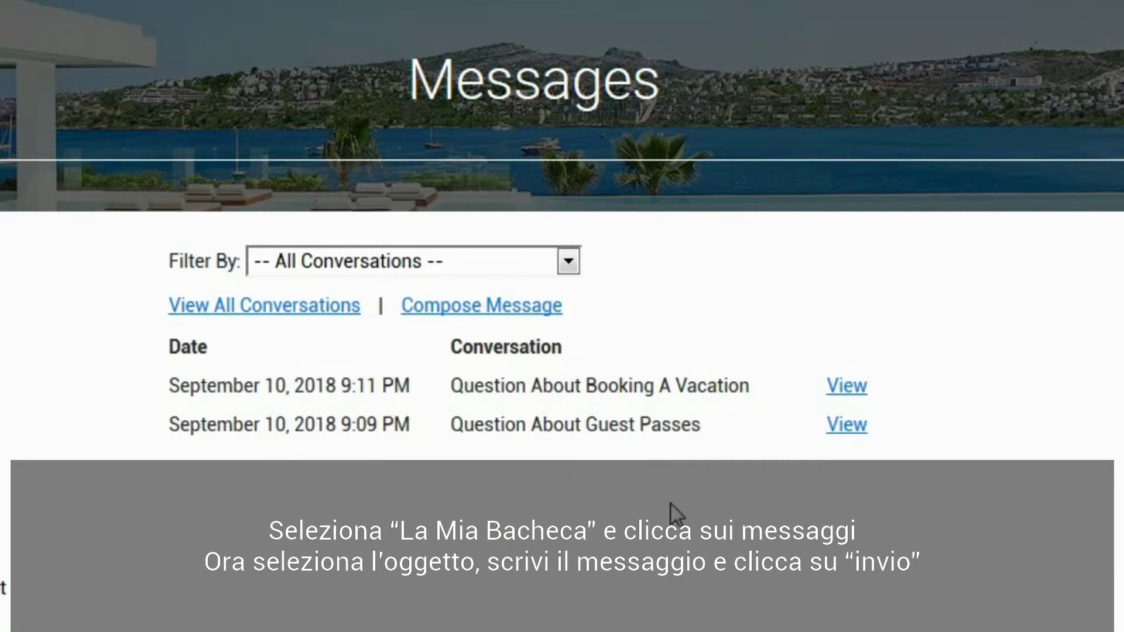
pyautogui.click(833, 381)
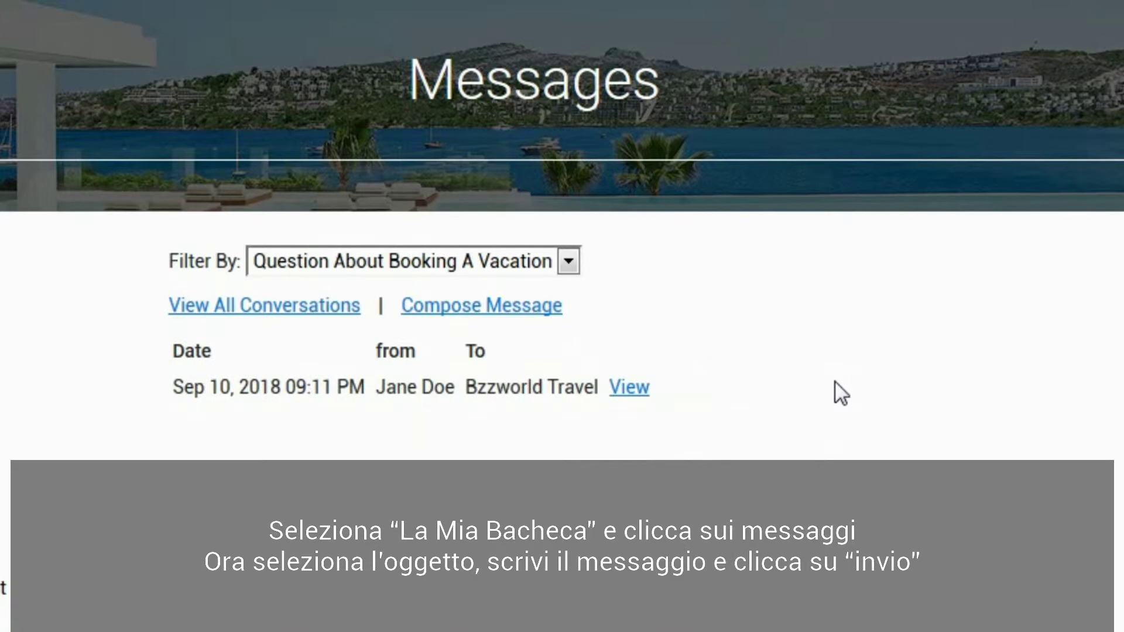
pyautogui.click(638, 390)
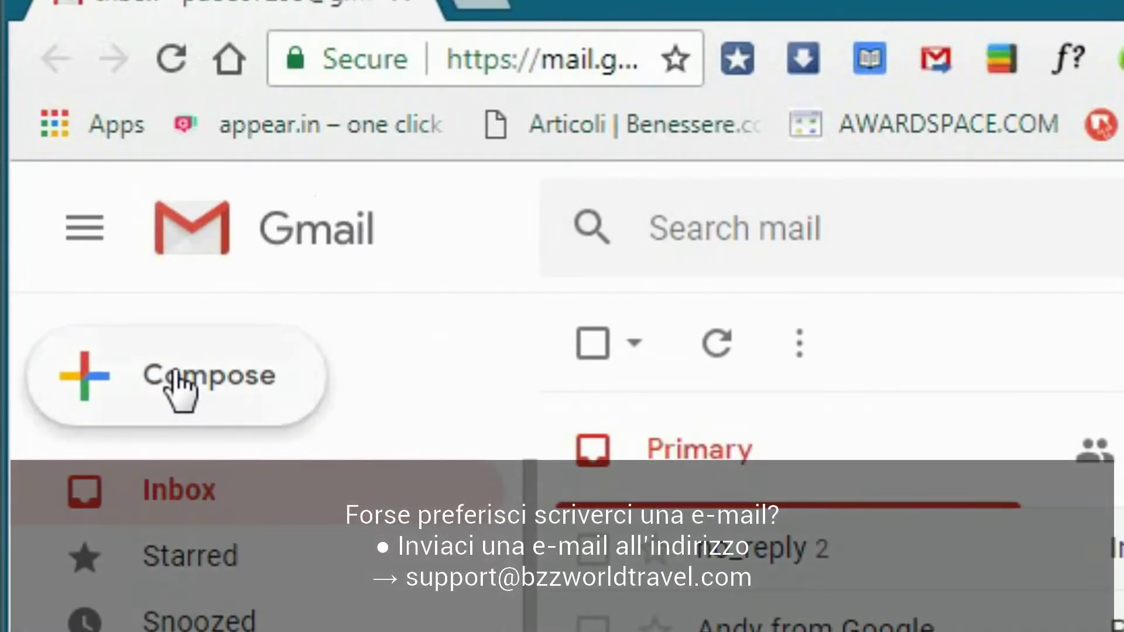
# Step: Draft an email to Bzzworld's support address, subject 'Info required', starting 'Hello, Please advise me of'
pyautogui.click(173, 374)
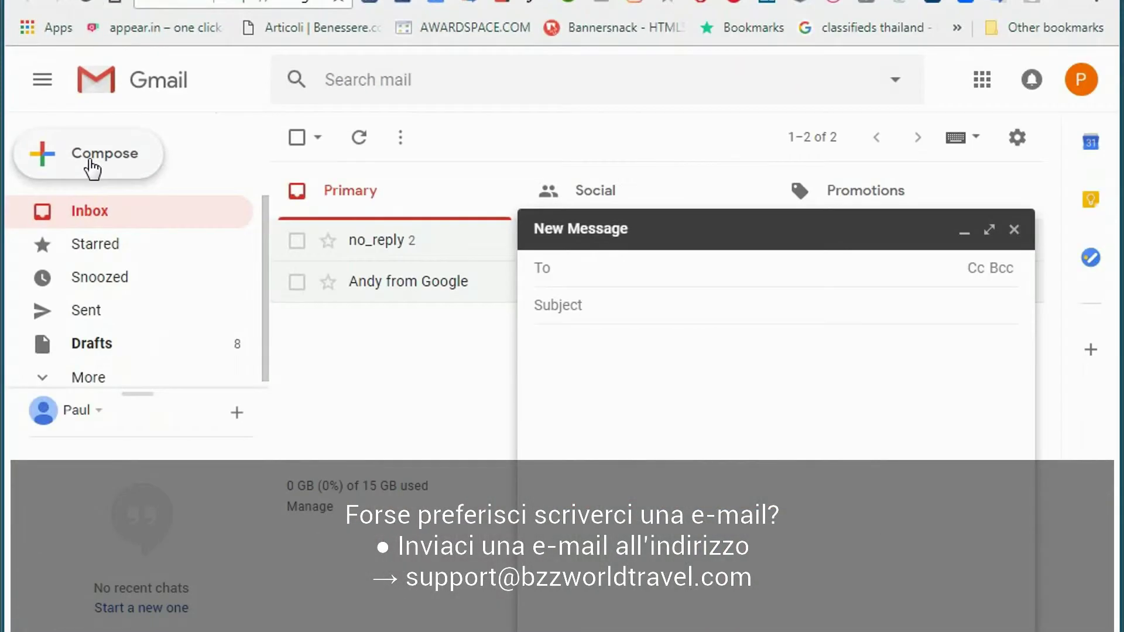
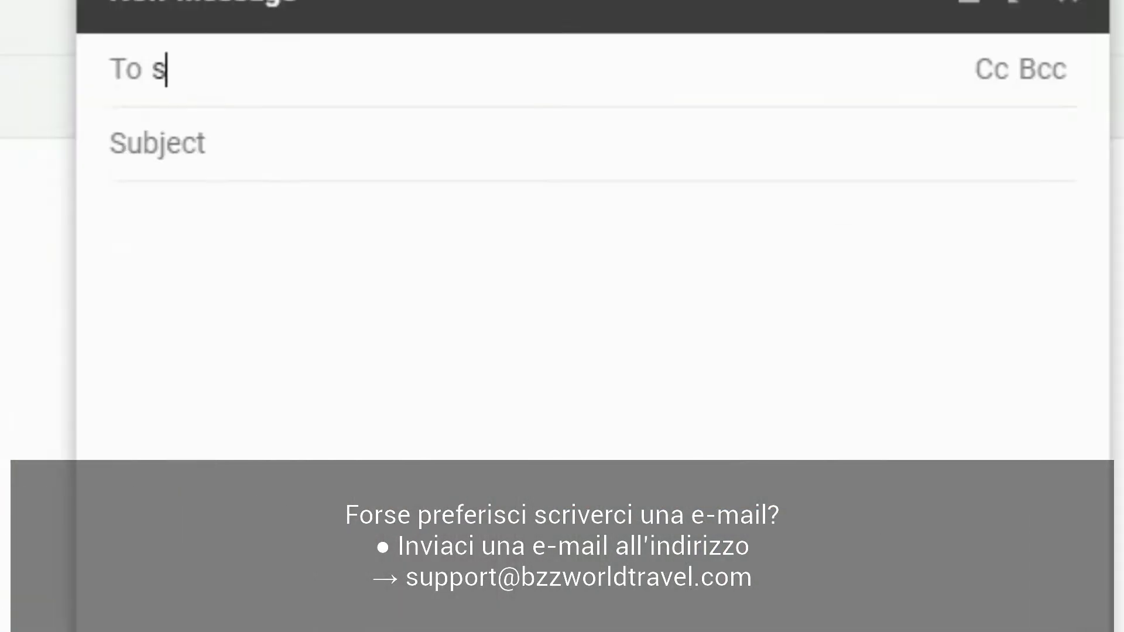
pyautogui.click(510, 150)
pyautogui.write('Info required')
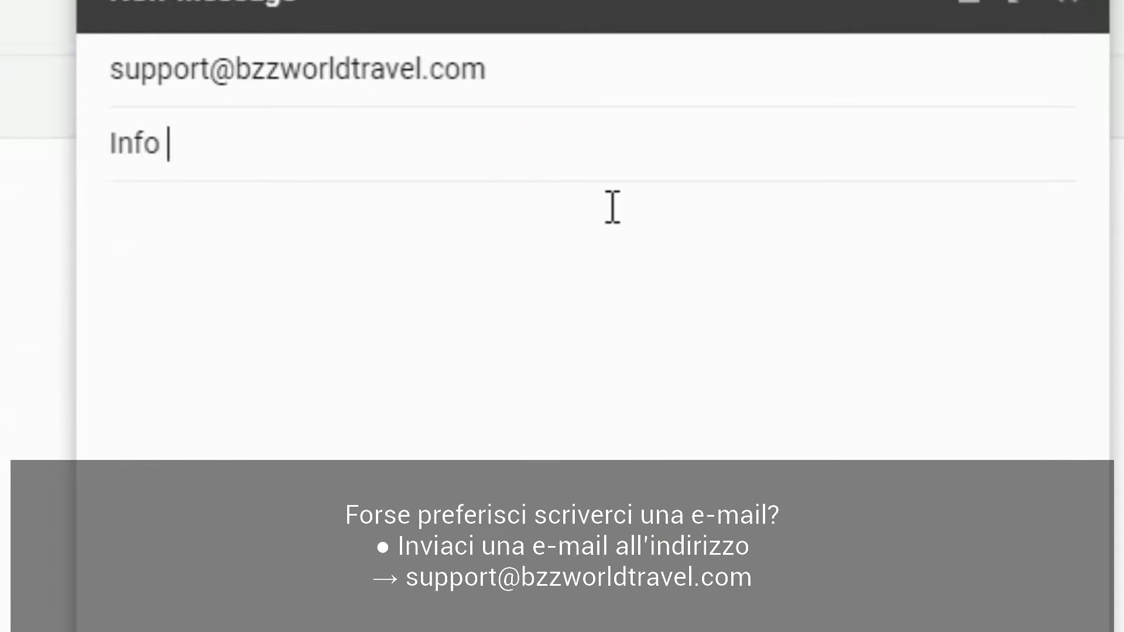
pyautogui.click(573, 269)
pyautogui.write('Hello,')
pyautogui.press('Return')
pyautogui.press('Return')
pyautogui.write('Please advise me of')
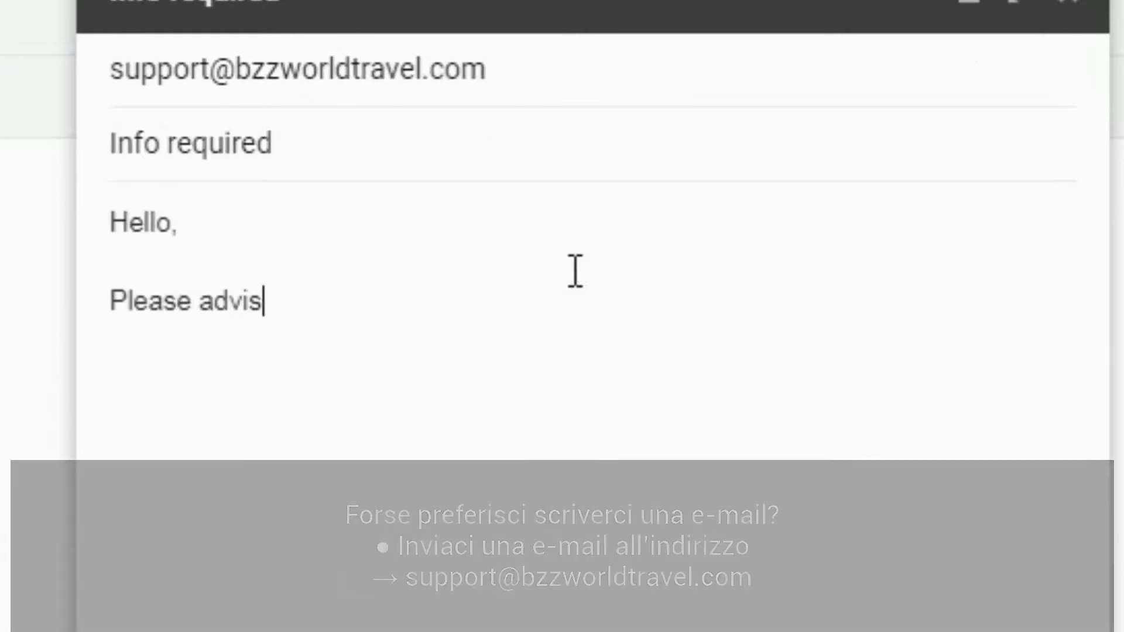
pyautogui.write('...')
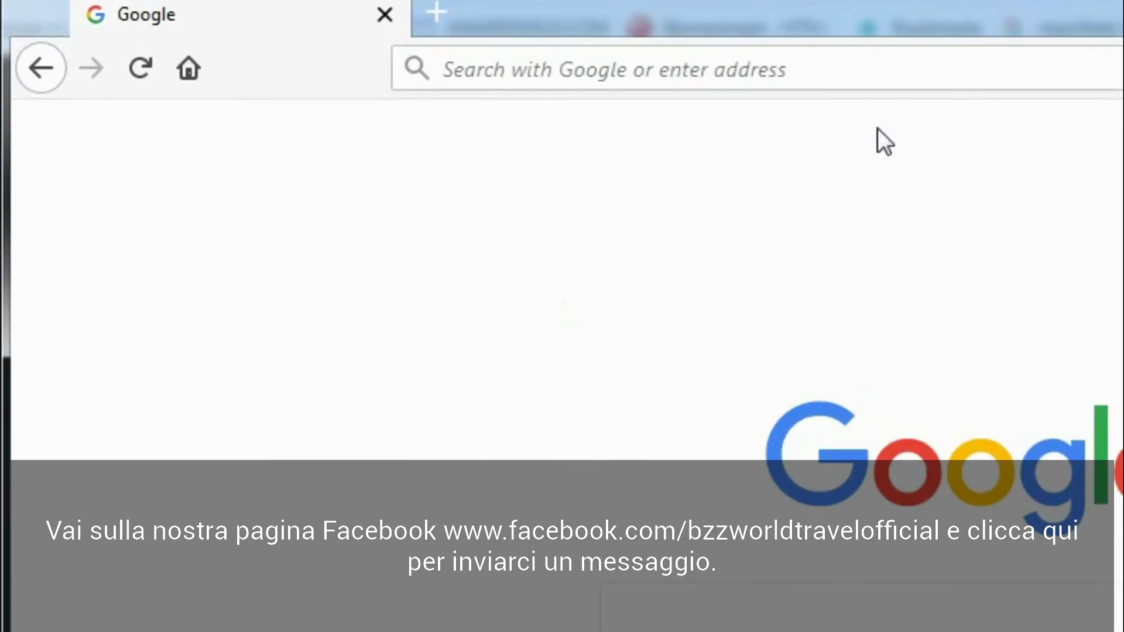
pyautogui.write('www.facebook.com/')
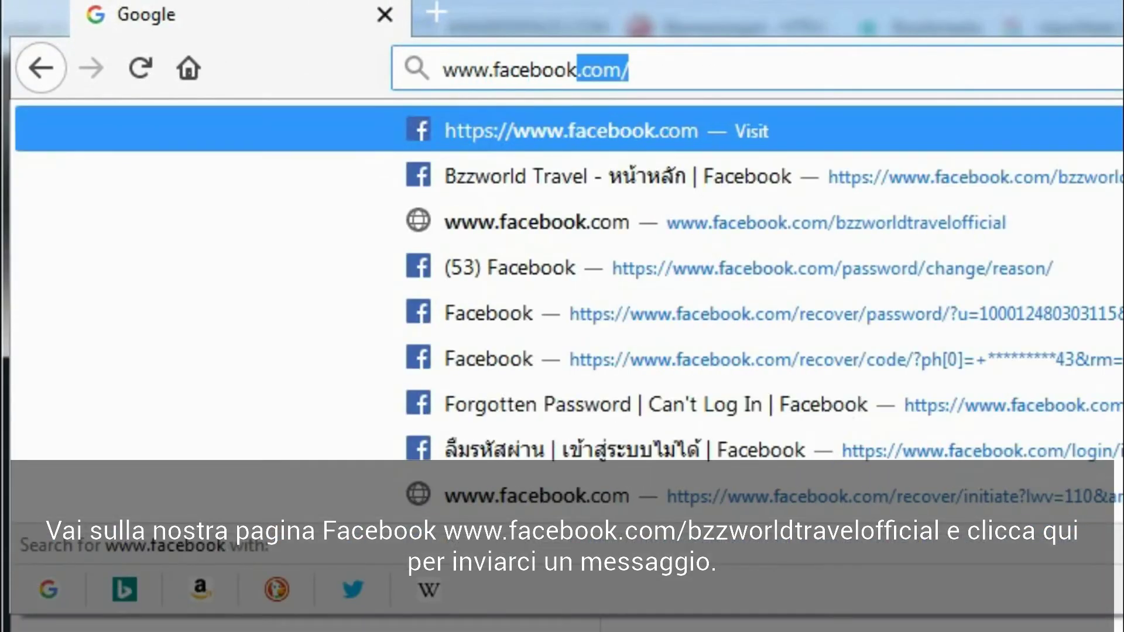
pyautogui.write('bzzworldtravelofficial')
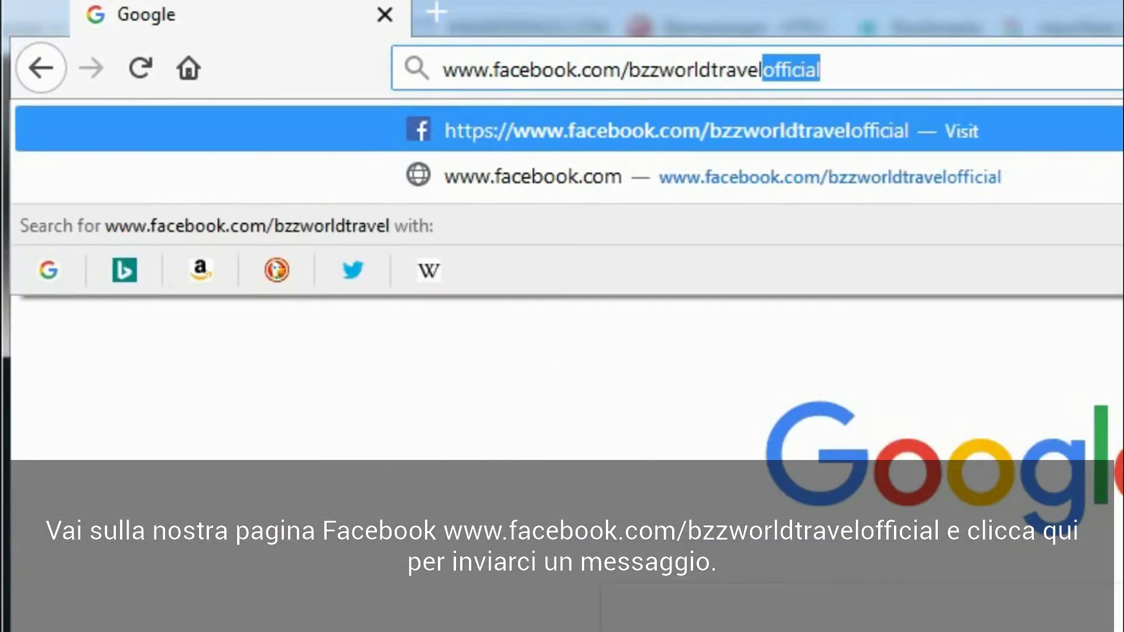
pyautogui.press('Return')
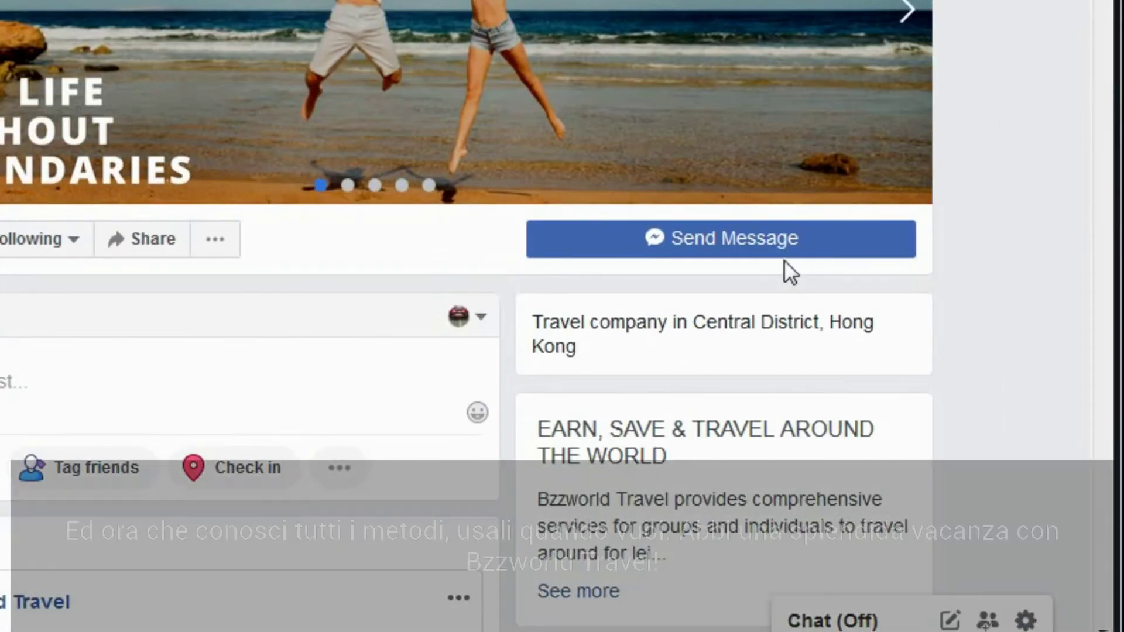
# Step: Open a Send Message chat window on the Bzzworld Travel Facebook page
pyautogui.click(778, 255)
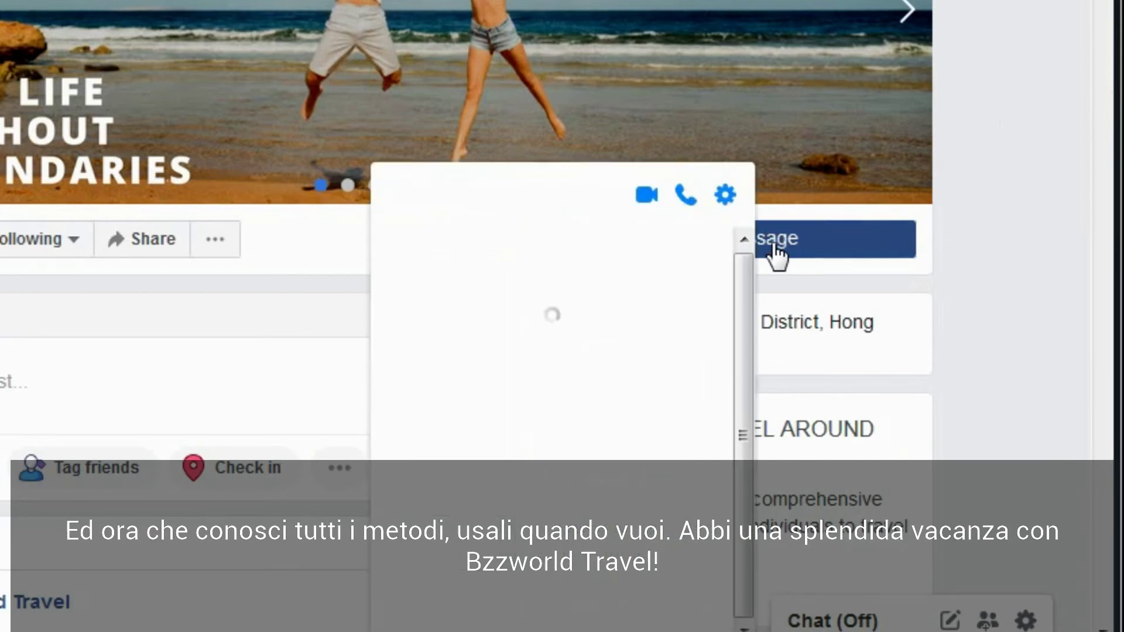